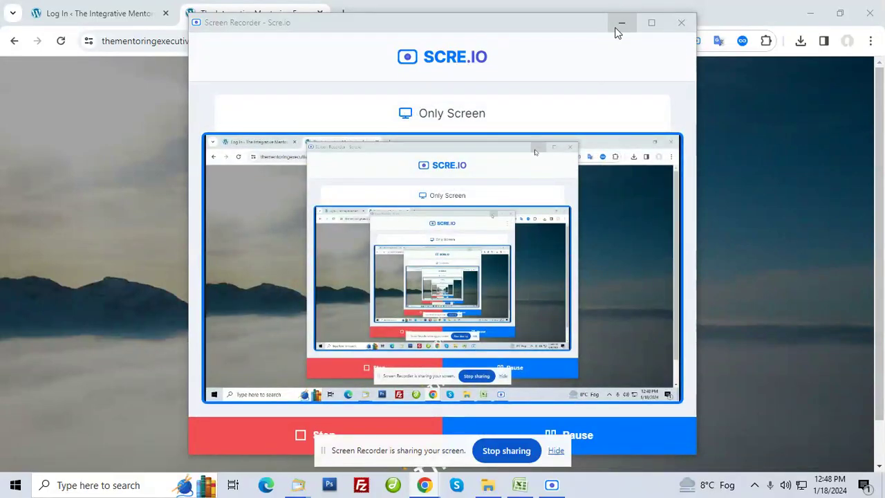
Minimize the Screen Recorder to reveal the mentoring site's 'It's time for you' home page
{"action": "left_click", "coordinate": [617, 26]}
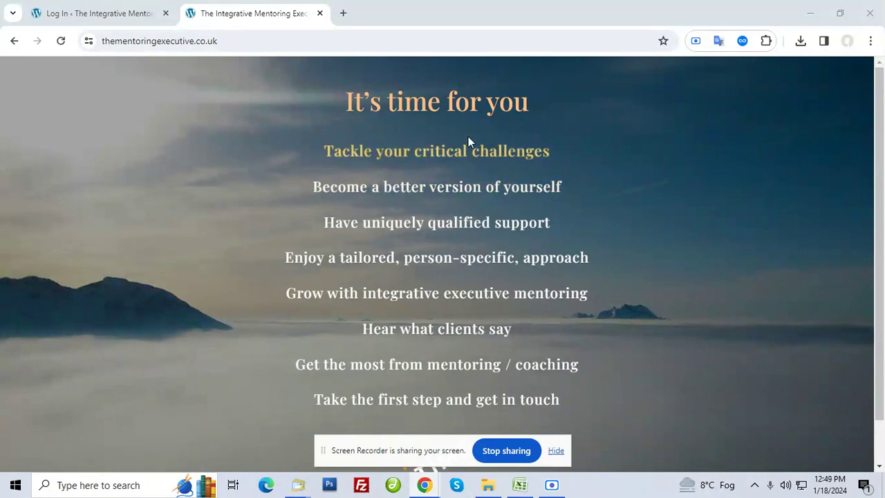
{"action": "scroll", "coordinate": [602, 375], "scroll_direction": "down", "scroll_amount": 1}
{"action": "scroll", "coordinate": [508, 287], "scroll_direction": "up", "scroll_amount": 1}
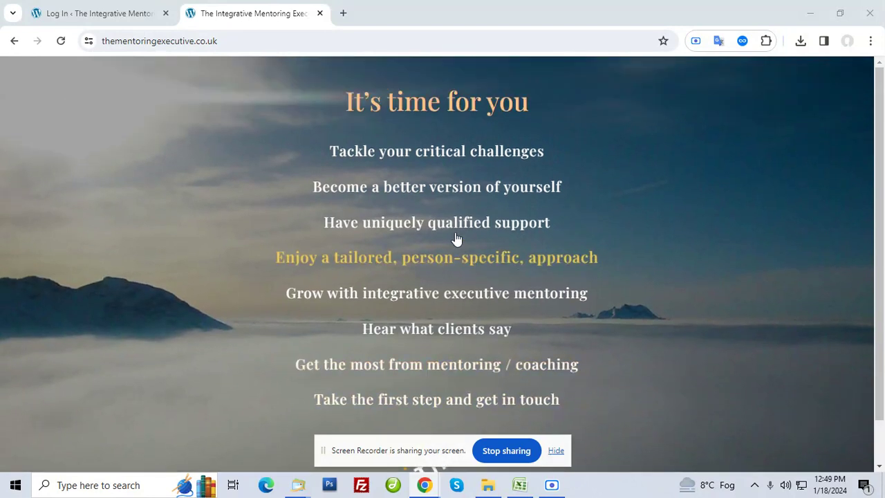
Open the Tackle your critical challenges page and log into WordPress admin with the account's username and password
{"action": "left_click", "coordinate": [427, 153]}
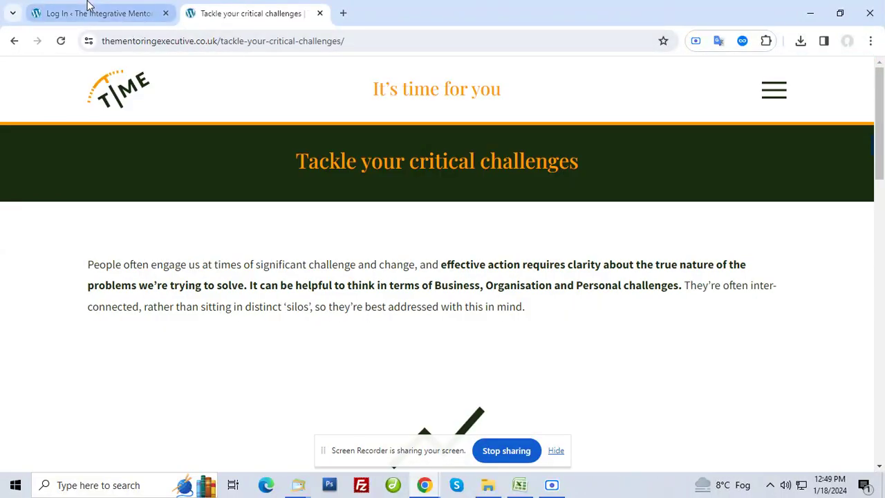
{"action": "left_click", "coordinate": [84, 21]}
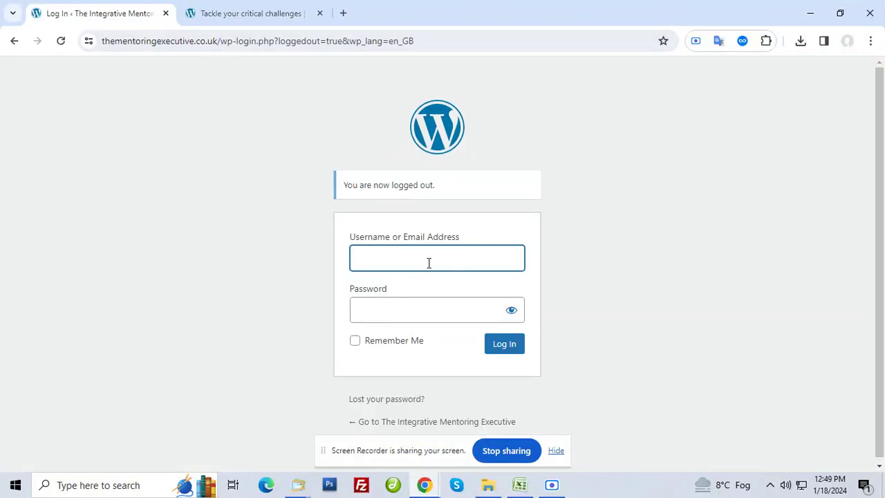
{"action": "type", "text": "admin"}
{"action": "key", "text": "Tab"}
{"action": "key", "text": "ctrl+v"}
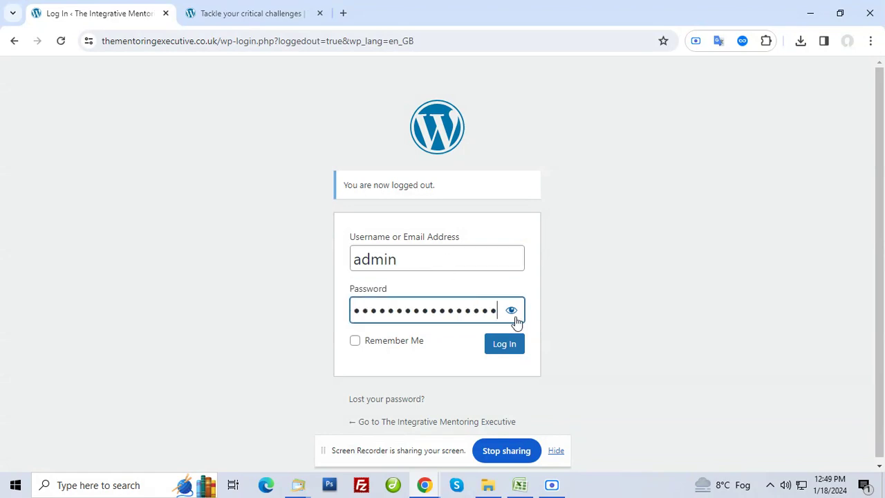
{"action": "left_click", "coordinate": [510, 310]}
{"action": "left_click", "coordinate": [495, 348]}
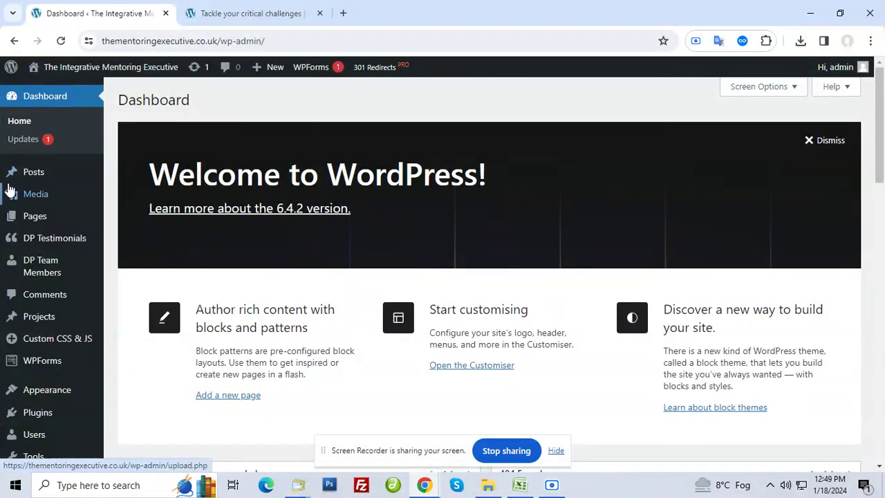
{"action": "left_click", "coordinate": [214, 13]}
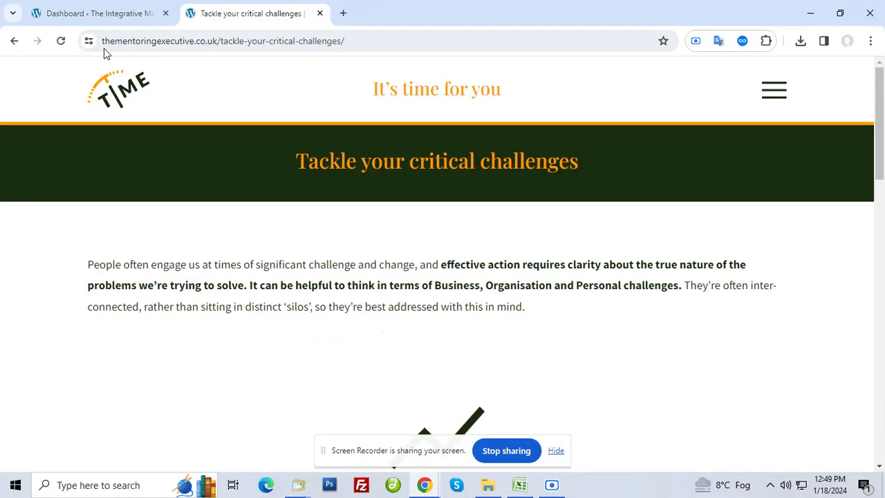
Reload the page logged in, locate it in the Pages list of 11 pages, then return to it
{"action": "left_click", "coordinate": [62, 42]}
{"action": "left_click", "coordinate": [59, 13]}
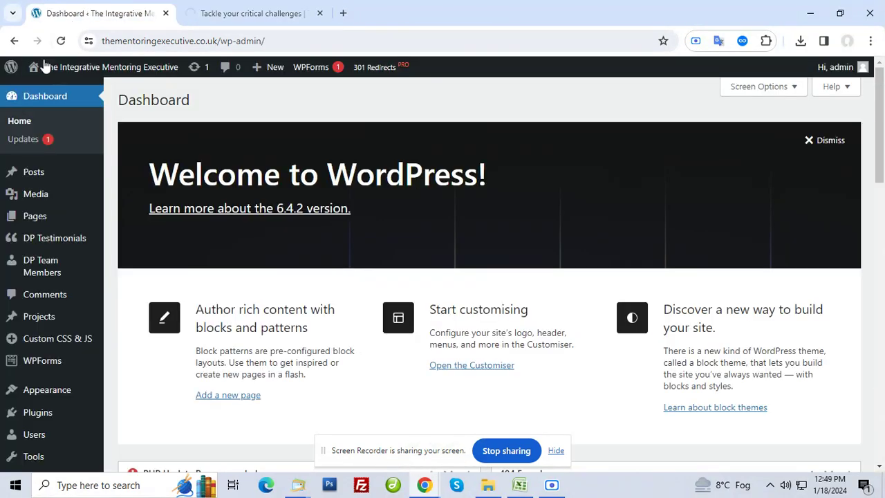
{"action": "mouse_move", "coordinate": [33, 183]}
{"action": "mouse_move", "coordinate": [32, 223]}
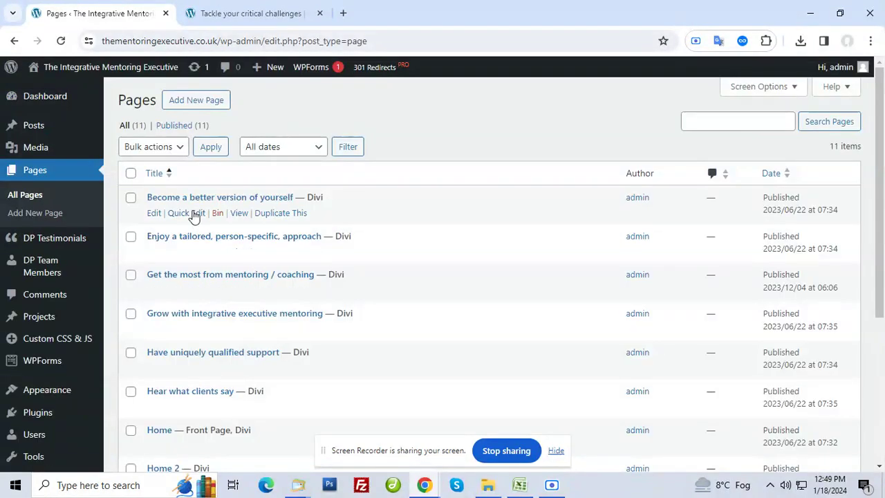
{"action": "scroll", "coordinate": [194, 216], "scroll_direction": "down", "scroll_amount": 3}
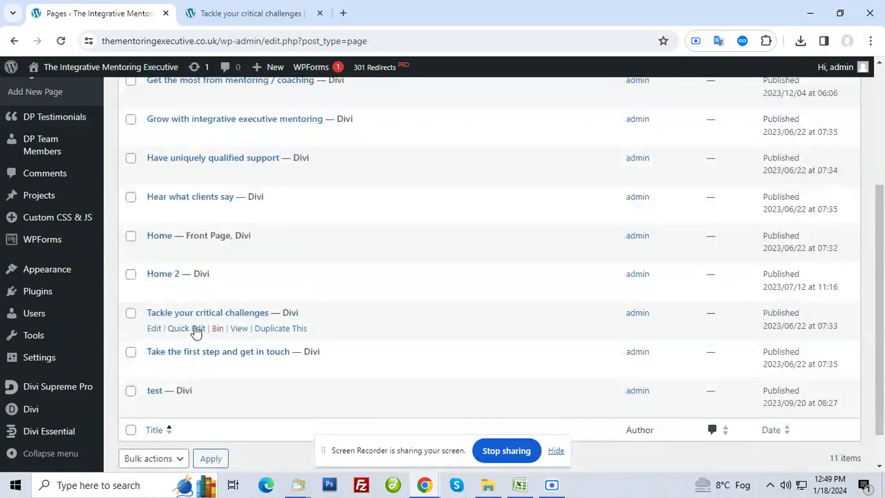
{"action": "left_click", "coordinate": [216, 21]}
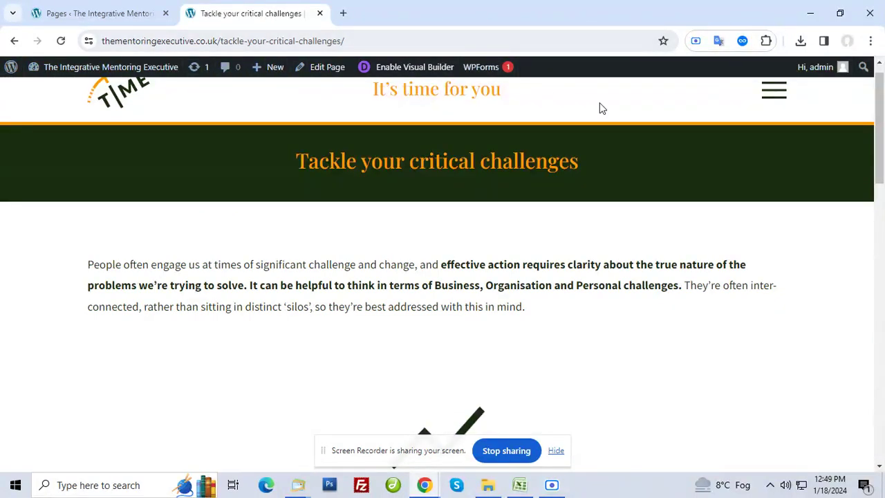
Launch Edit Page into the backend Divi Builder and scroll to its Text, Image and Text modules
{"action": "left_click", "coordinate": [324, 69]}
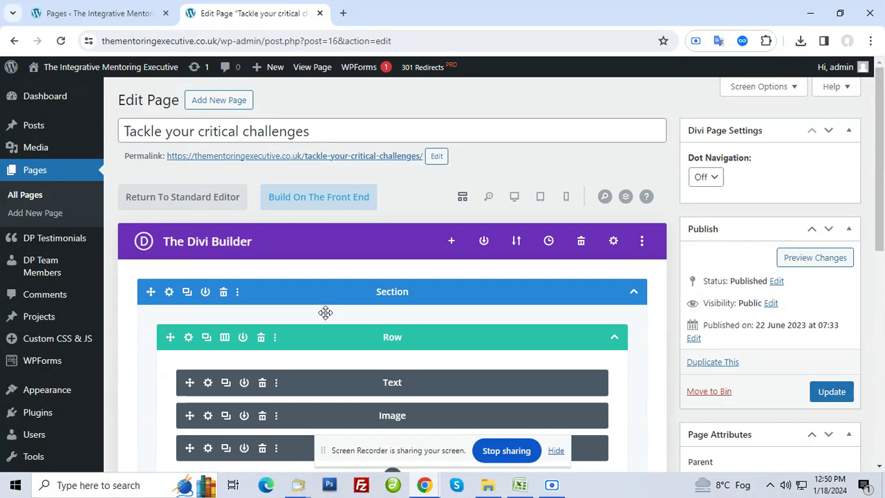
{"action": "scroll", "coordinate": [302, 299], "scroll_direction": "down", "scroll_amount": 1}
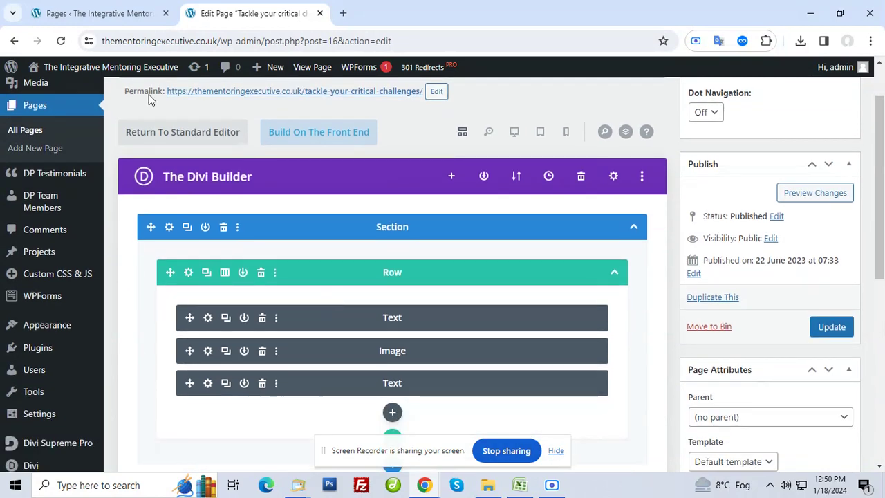
Trim the admin path from the address to load the home page, then open Tackle your critical challenges
{"action": "left_click", "coordinate": [76, 14]}
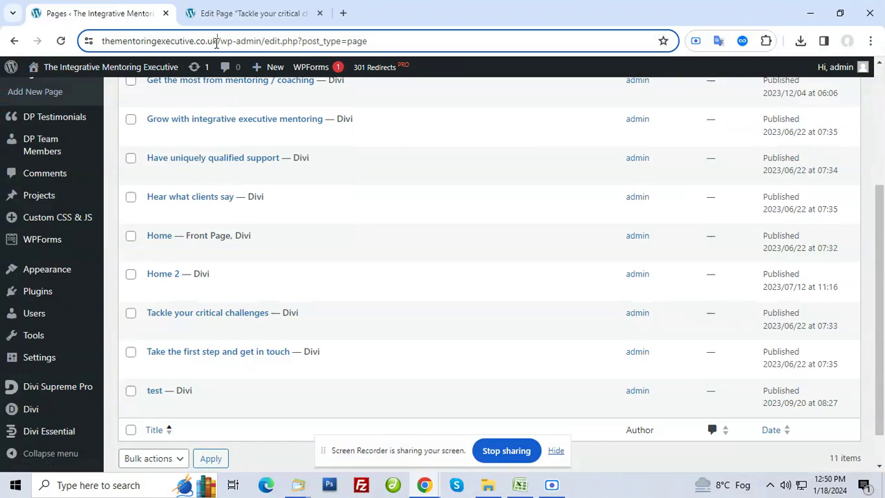
{"action": "left_click_drag", "start_coordinate": [216, 43], "coordinate": [446, 43]}
{"action": "key", "text": "BackSpace"}
{"action": "key", "text": "Return"}
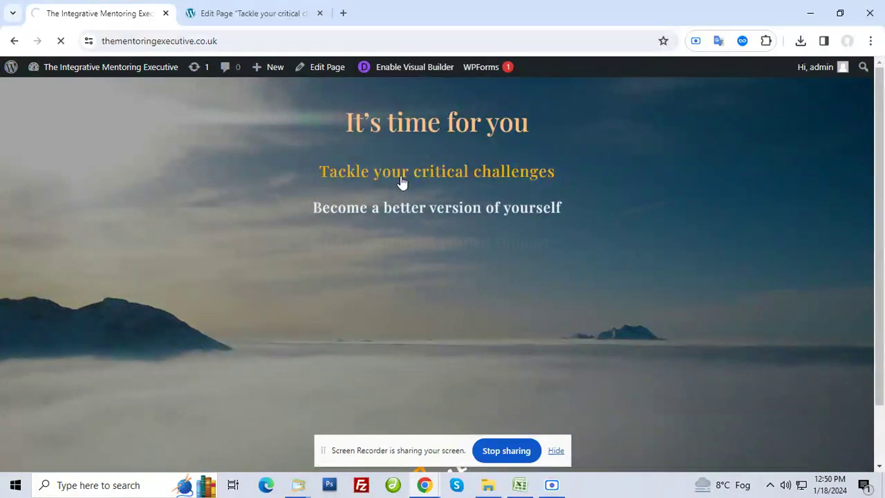
{"action": "left_click", "coordinate": [401, 182]}
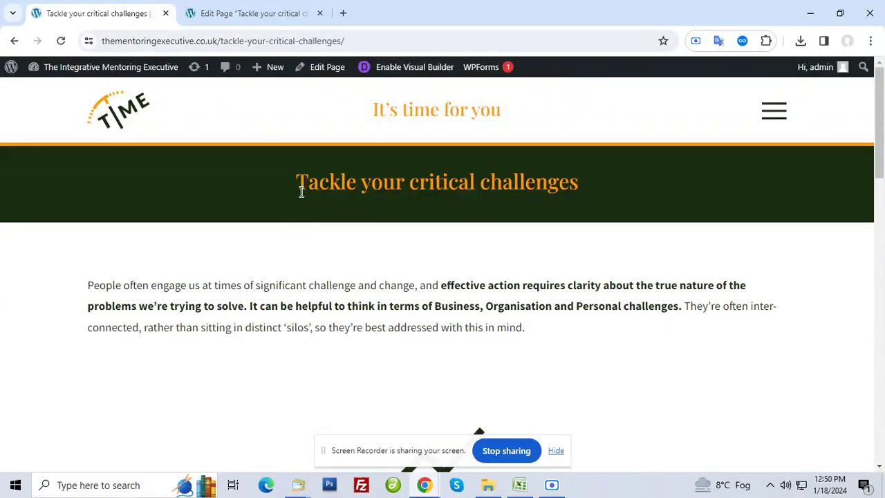
Highlight passages of the live page's text while scrolling down through it
{"action": "left_click_drag", "start_coordinate": [301, 192], "coordinate": [438, 203]}
{"action": "scroll", "coordinate": [387, 214], "scroll_direction": "down", "scroll_amount": 2}
{"action": "left_click_drag", "start_coordinate": [149, 181], "coordinate": [274, 224]}
{"action": "scroll", "coordinate": [557, 311], "scroll_direction": "down", "scroll_amount": 3}
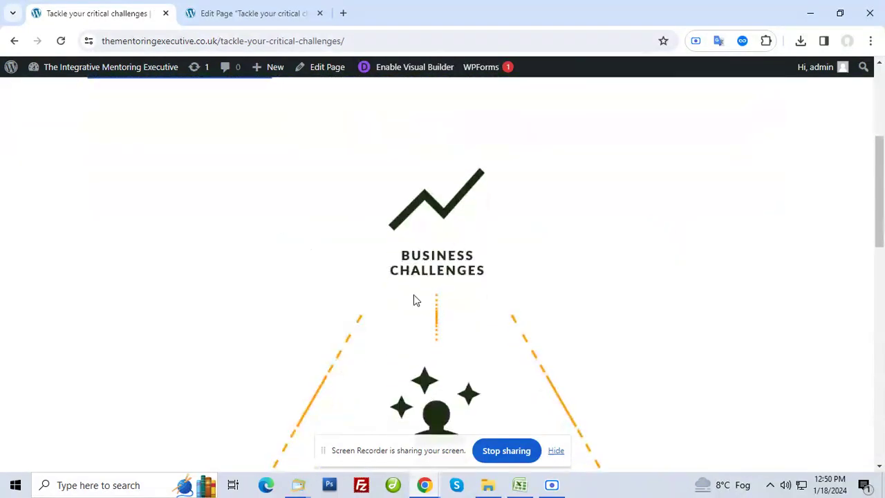
{"action": "scroll", "coordinate": [415, 300], "scroll_direction": "down", "scroll_amount": 2}
{"action": "left_click_drag", "start_coordinate": [389, 267], "coordinate": [645, 232]}
{"action": "scroll", "coordinate": [484, 257], "scroll_direction": "down", "scroll_amount": 2}
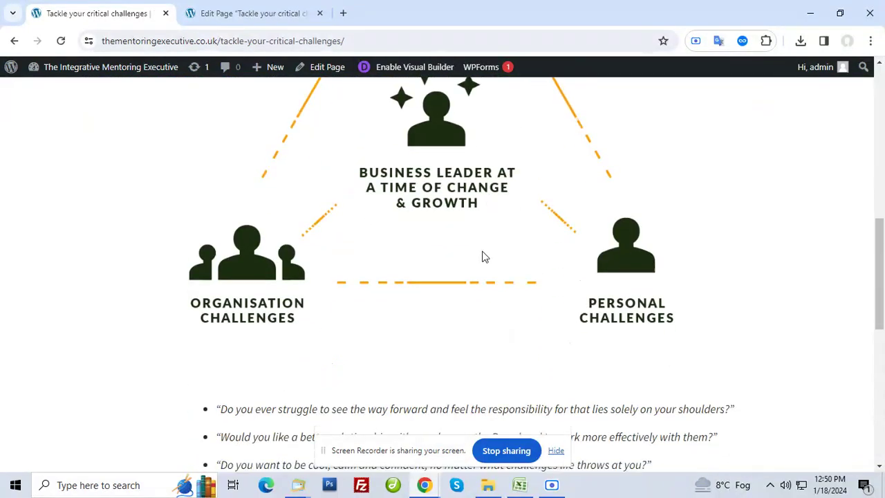
{"action": "scroll", "coordinate": [484, 257], "scroll_direction": "down", "scroll_amount": 2}
{"action": "left_click_drag", "start_coordinate": [273, 330], "coordinate": [325, 447]}
Review more of the page's text, then return to the backend Divi Builder Edit Page tab
{"action": "scroll", "coordinate": [306, 355], "scroll_direction": "up", "scroll_amount": 8}
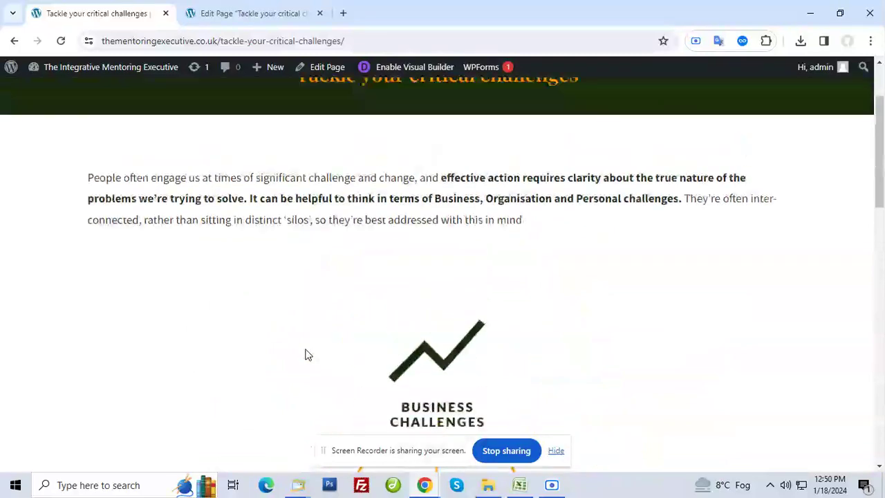
{"action": "scroll", "coordinate": [308, 355], "scroll_direction": "up", "scroll_amount": 2}
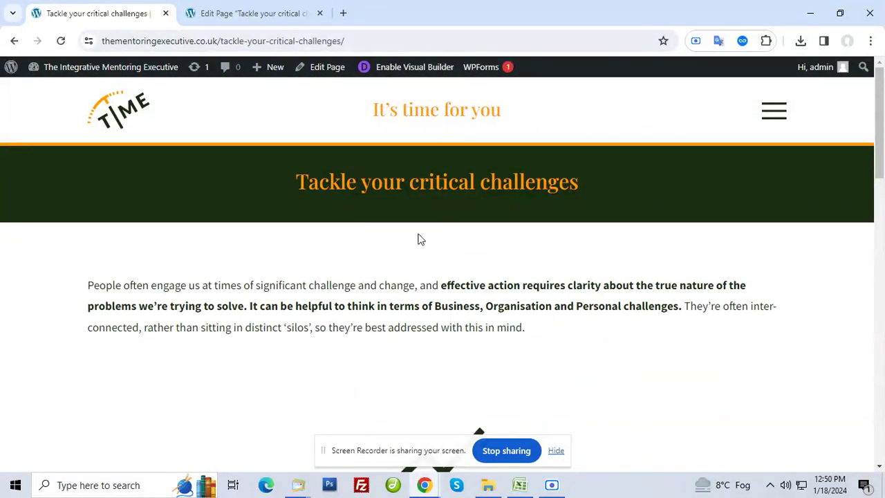
{"action": "left_click_drag", "start_coordinate": [347, 321], "coordinate": [391, 327]}
{"action": "scroll", "coordinate": [408, 356], "scroll_direction": "down", "scroll_amount": 4}
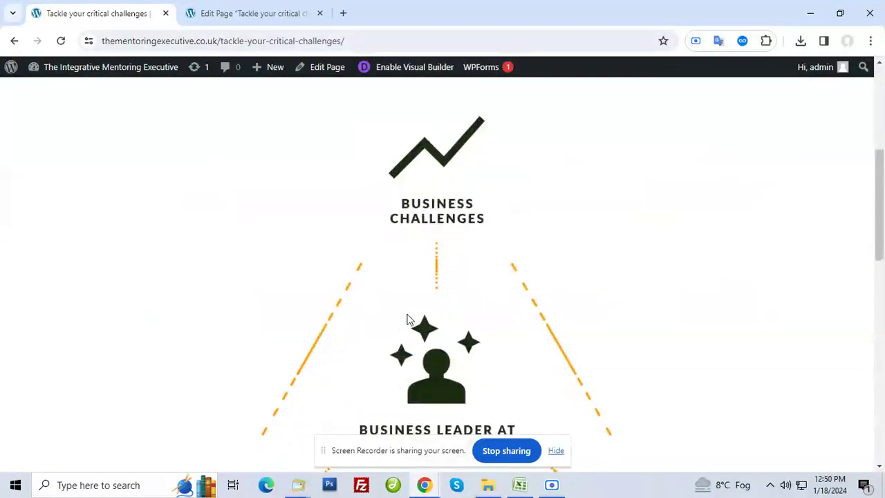
{"action": "scroll", "coordinate": [496, 328], "scroll_direction": "down", "scroll_amount": 8}
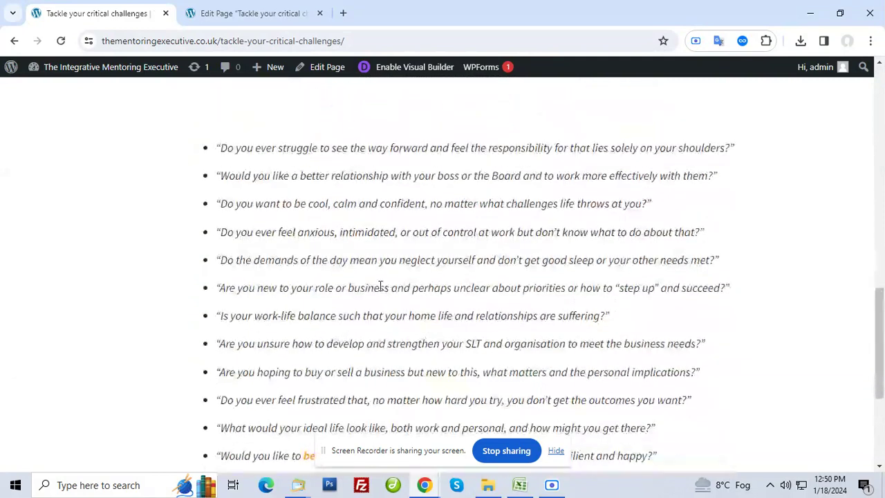
{"action": "left_click_drag", "start_coordinate": [380, 288], "coordinate": [381, 317]}
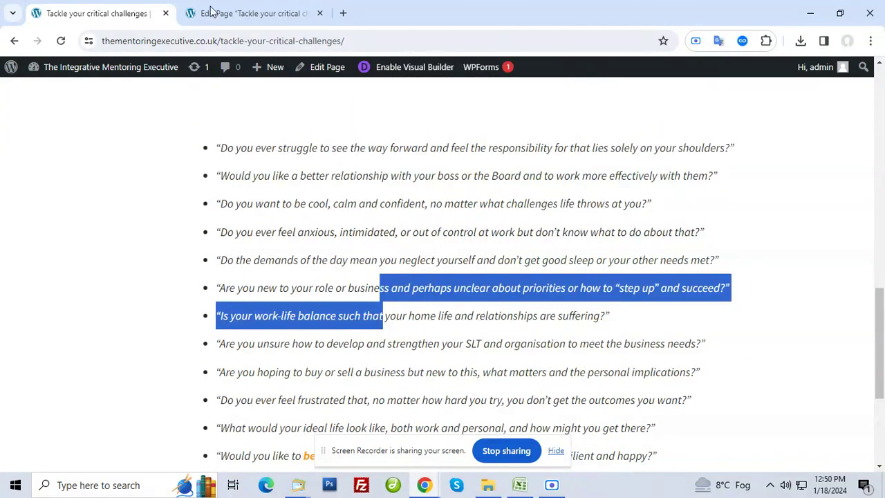
{"action": "scroll", "coordinate": [247, 238], "scroll_direction": "up", "scroll_amount": 2}
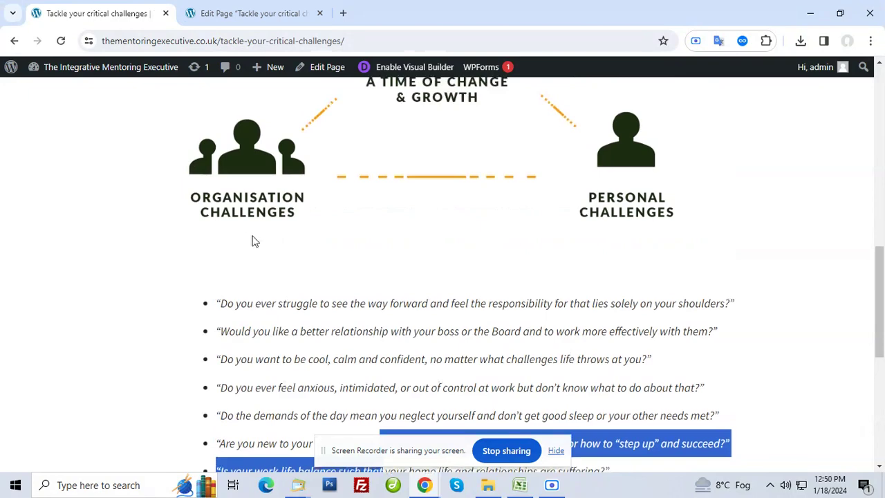
{"action": "left_click", "coordinate": [257, 14]}
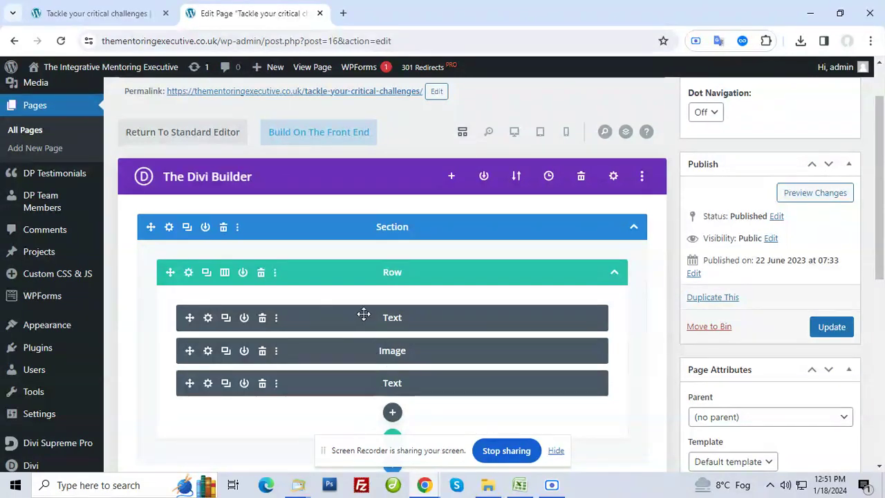
{"action": "left_click", "coordinate": [76, 17]}
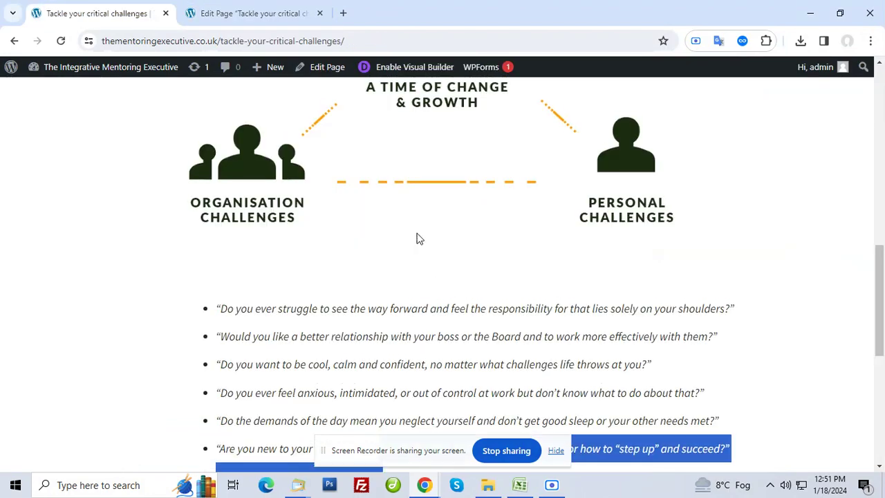
{"action": "scroll", "coordinate": [416, 239], "scroll_direction": "up", "scroll_amount": 10}
{"action": "left_click_drag", "start_coordinate": [334, 305], "coordinate": [367, 326]}
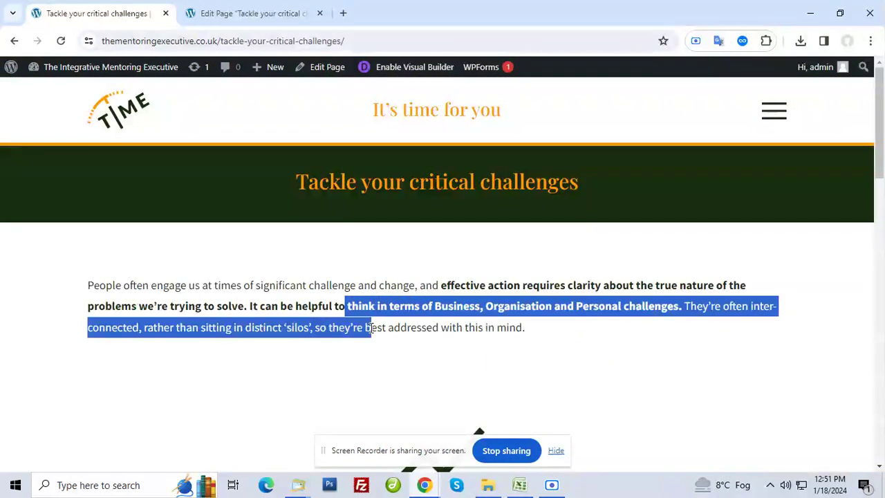
{"action": "scroll", "coordinate": [375, 332], "scroll_direction": "down", "scroll_amount": 5}
{"action": "scroll", "coordinate": [436, 318], "scroll_direction": "down", "scroll_amount": 5}
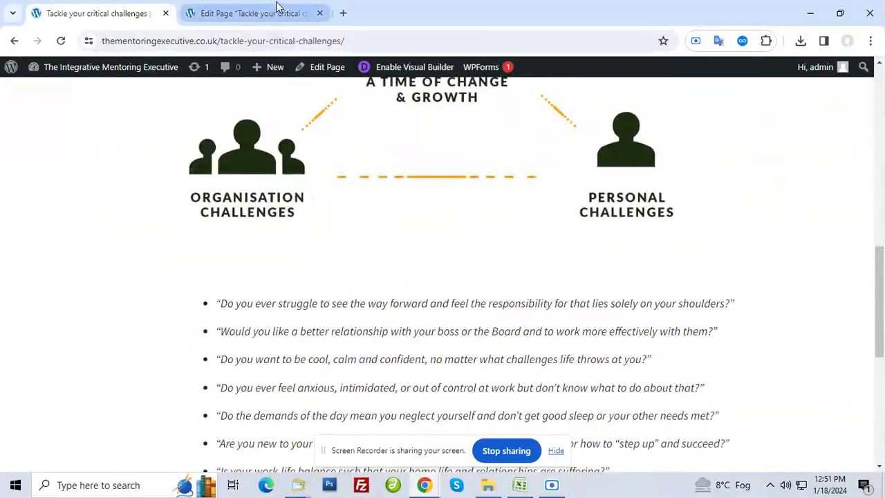
{"action": "scroll", "coordinate": [319, 201], "scroll_direction": "up", "scroll_amount": 5}
{"action": "scroll", "coordinate": [318, 201], "scroll_direction": "up", "scroll_amount": 5}
{"action": "left_click_drag", "start_coordinate": [300, 253], "coordinate": [306, 230]}
{"action": "left_click", "coordinate": [223, 12]}
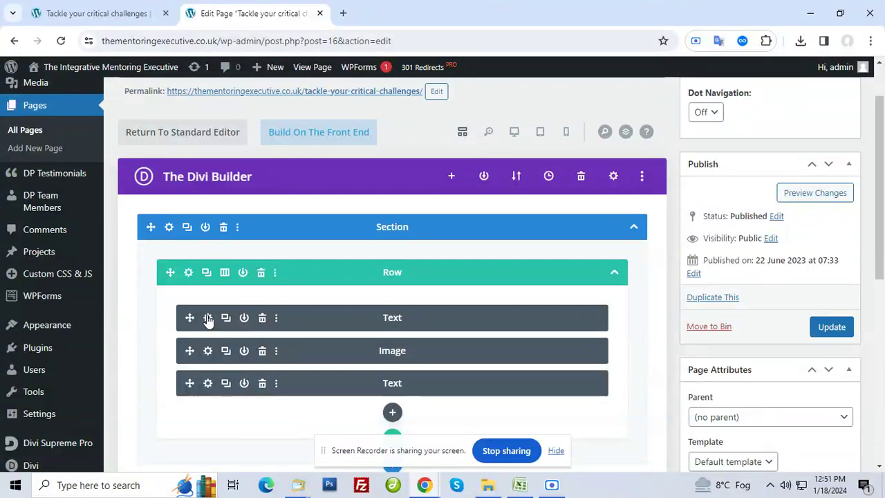
{"action": "left_click", "coordinate": [208, 318]}
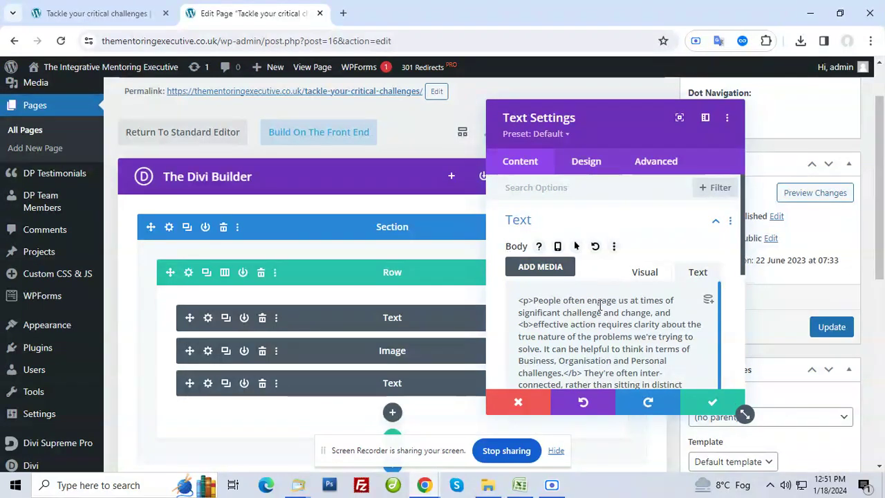
{"action": "scroll", "coordinate": [605, 304], "scroll_direction": "down", "scroll_amount": 1}
{"action": "scroll", "coordinate": [606, 303], "scroll_direction": "down", "scroll_amount": 5}
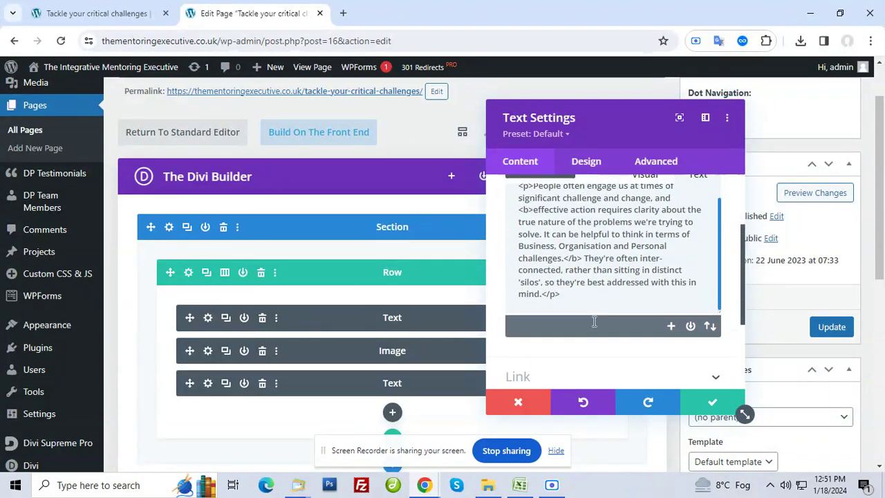
{"action": "left_click", "coordinate": [564, 291]}
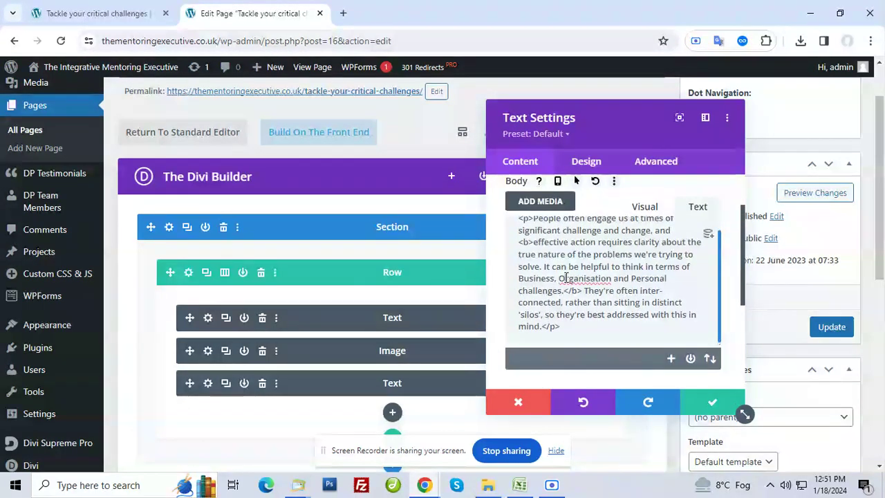
{"action": "left_click", "coordinate": [712, 405]}
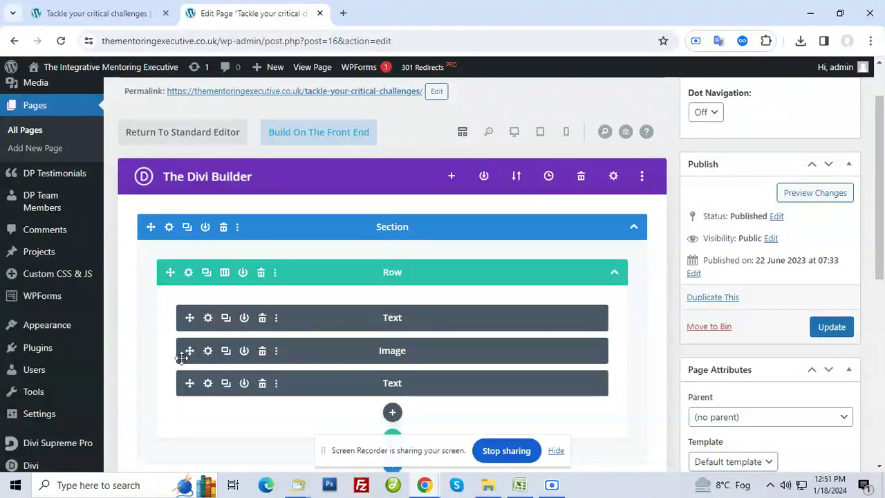
{"action": "left_click", "coordinate": [207, 351]}
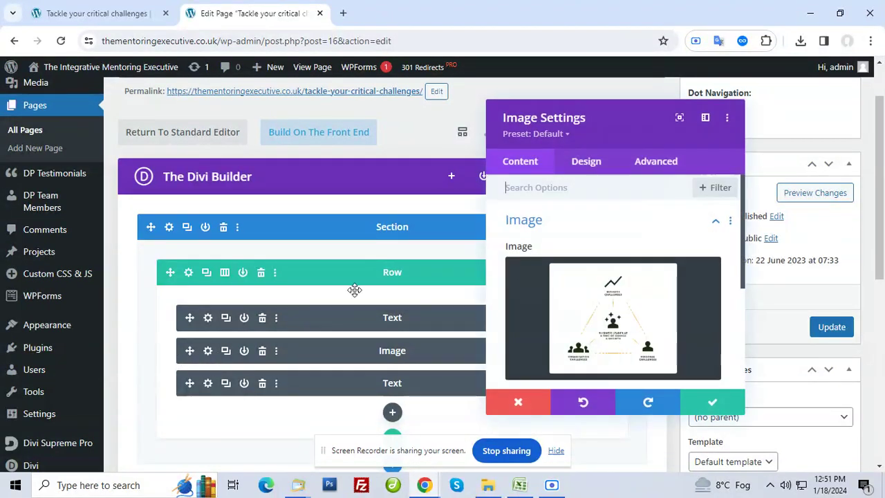
{"action": "scroll", "coordinate": [604, 283], "scroll_direction": "down", "scroll_amount": 3}
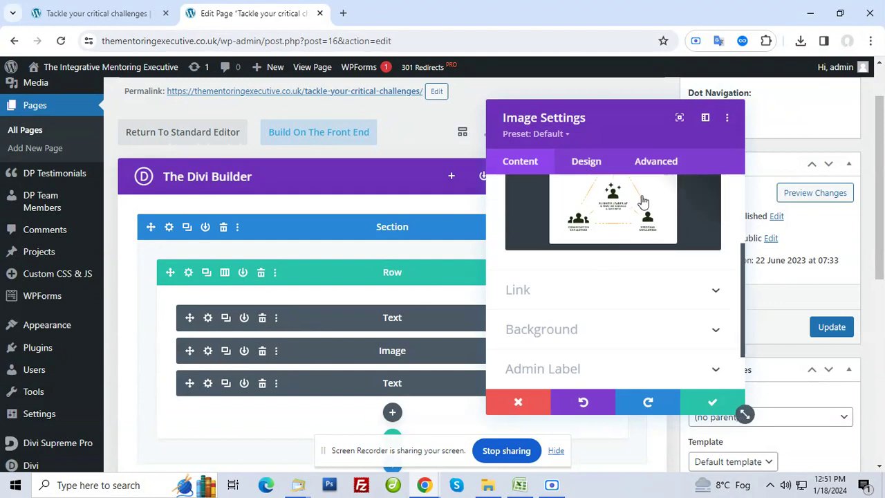
{"action": "left_click", "coordinate": [518, 401]}
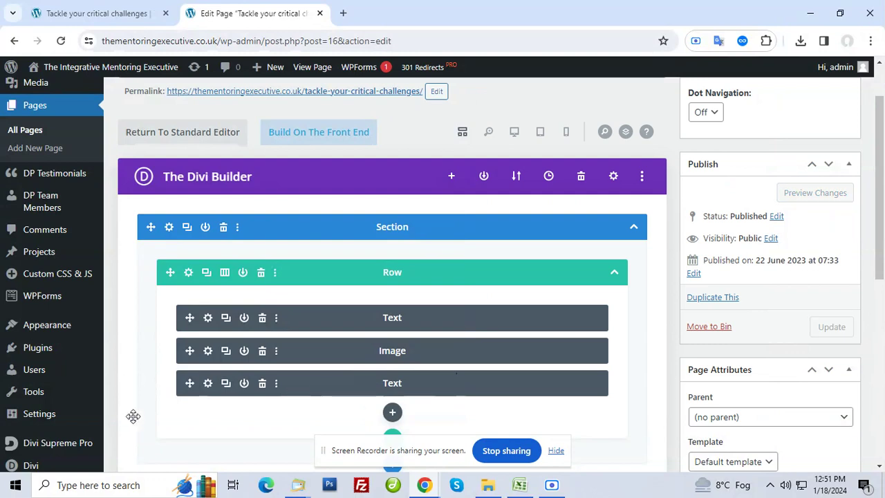
{"action": "left_click", "coordinate": [207, 383]}
{"action": "scroll", "coordinate": [597, 311], "scroll_direction": "down", "scroll_amount": 3}
{"action": "scroll", "coordinate": [594, 312], "scroll_direction": "down", "scroll_amount": 5}
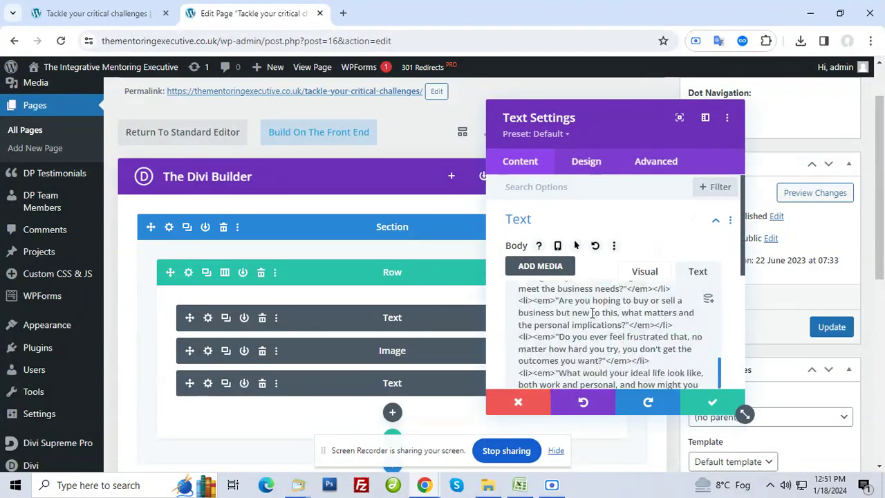
{"action": "scroll", "coordinate": [591, 312], "scroll_direction": "up", "scroll_amount": 8}
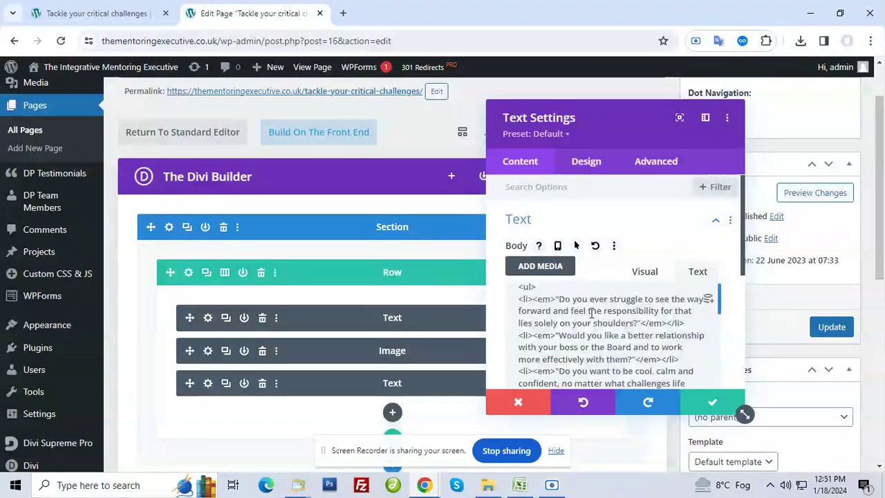
{"action": "double_click", "coordinate": [647, 360]}
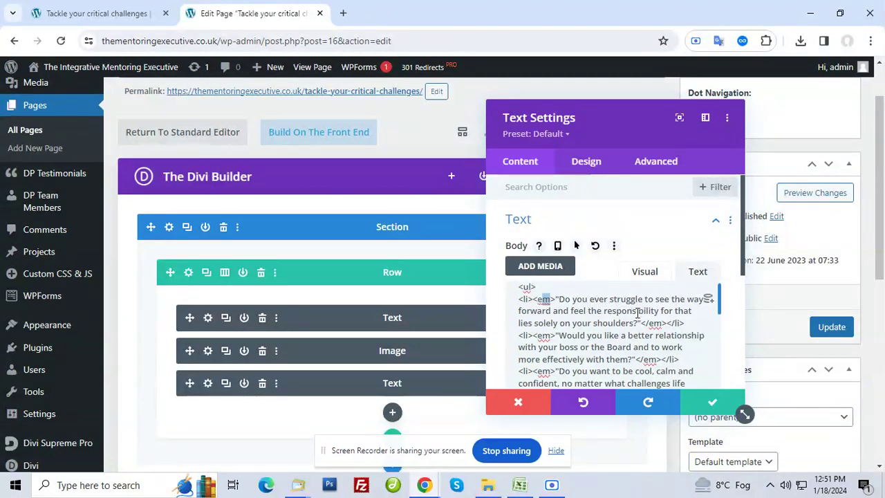
{"action": "scroll", "coordinate": [631, 315], "scroll_direction": "up", "scroll_amount": 1}
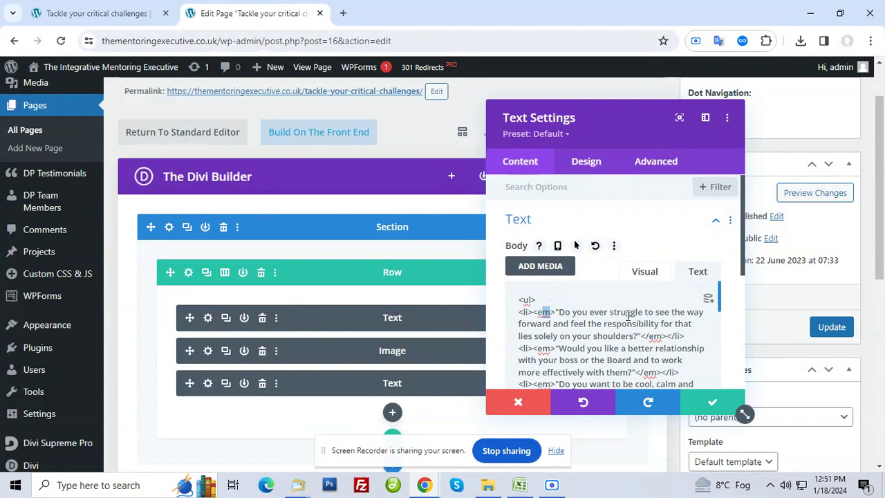
{"action": "left_click", "coordinate": [599, 312]}
{"action": "left_click_drag", "start_coordinate": [581, 316], "coordinate": [622, 316]}
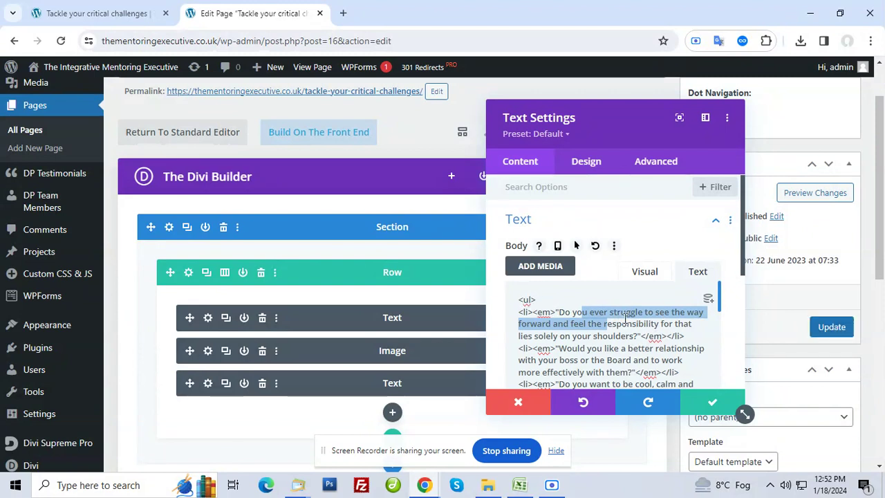
{"action": "left_click", "coordinate": [705, 409]}
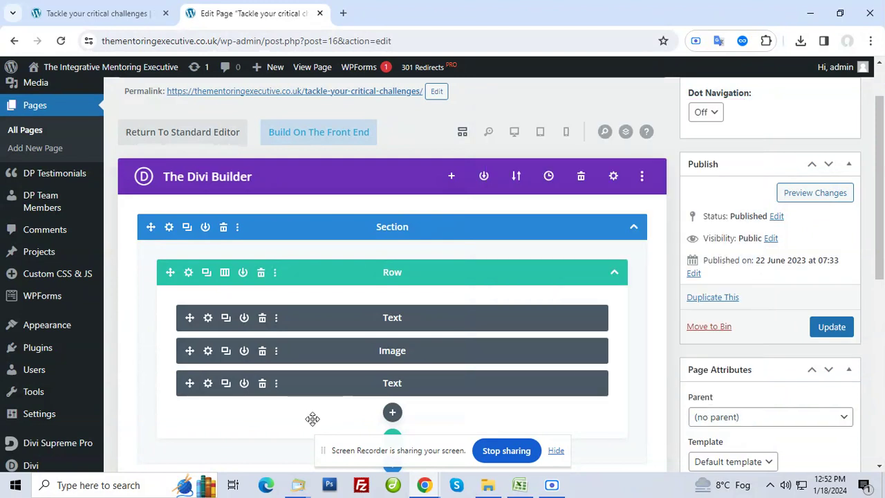